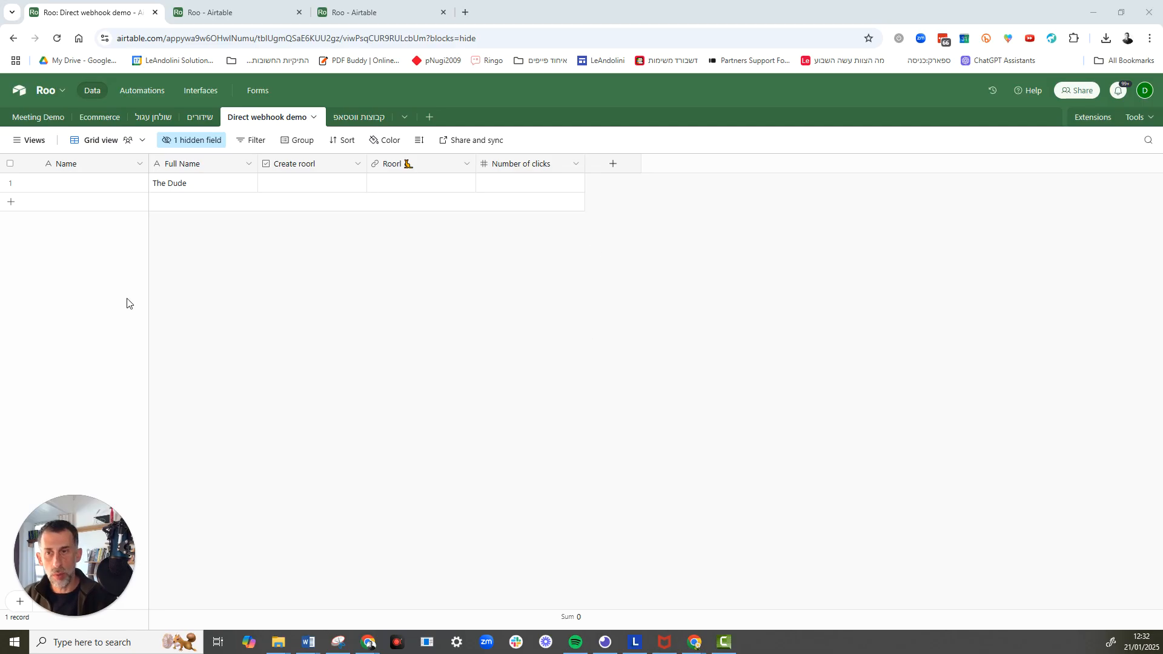
# Check the demo table's record, and review the automation that runs a script when its Create roorl field is updated.
pyautogui.click(190, 186)
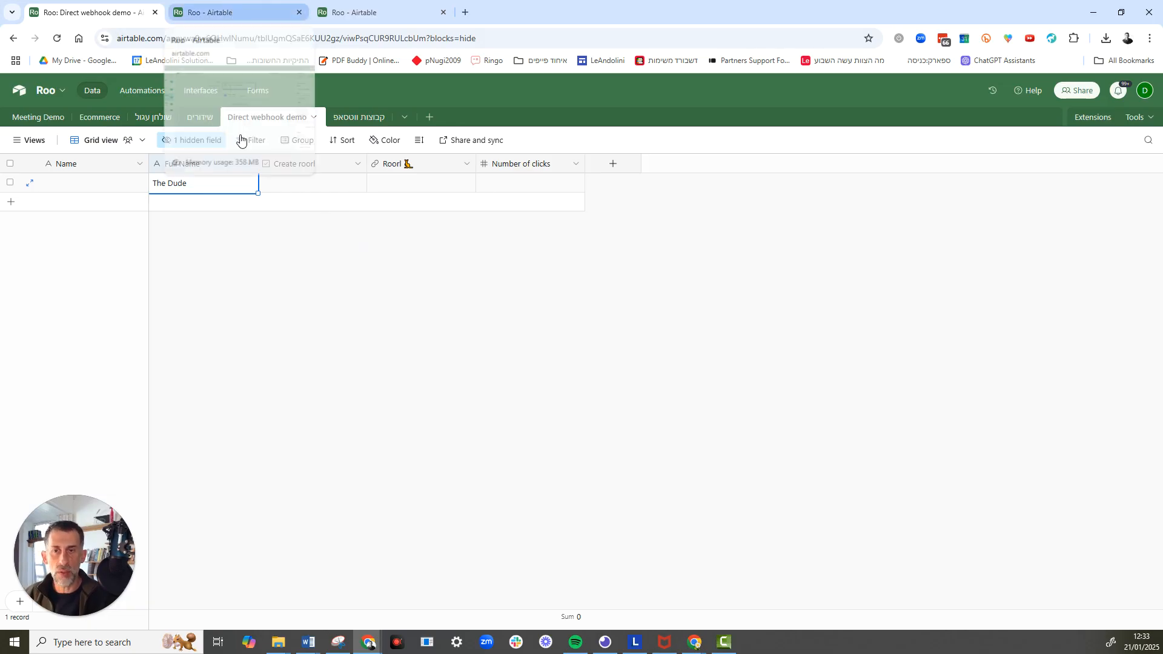
pyautogui.click(244, 18)
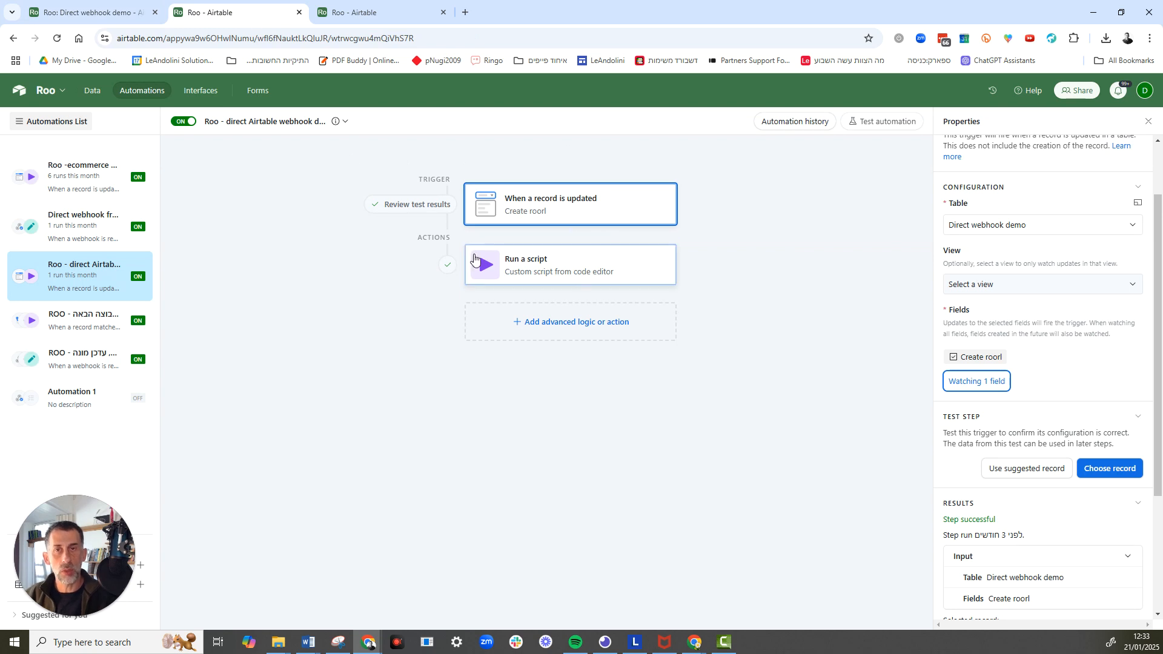
pyautogui.click(120, 17)
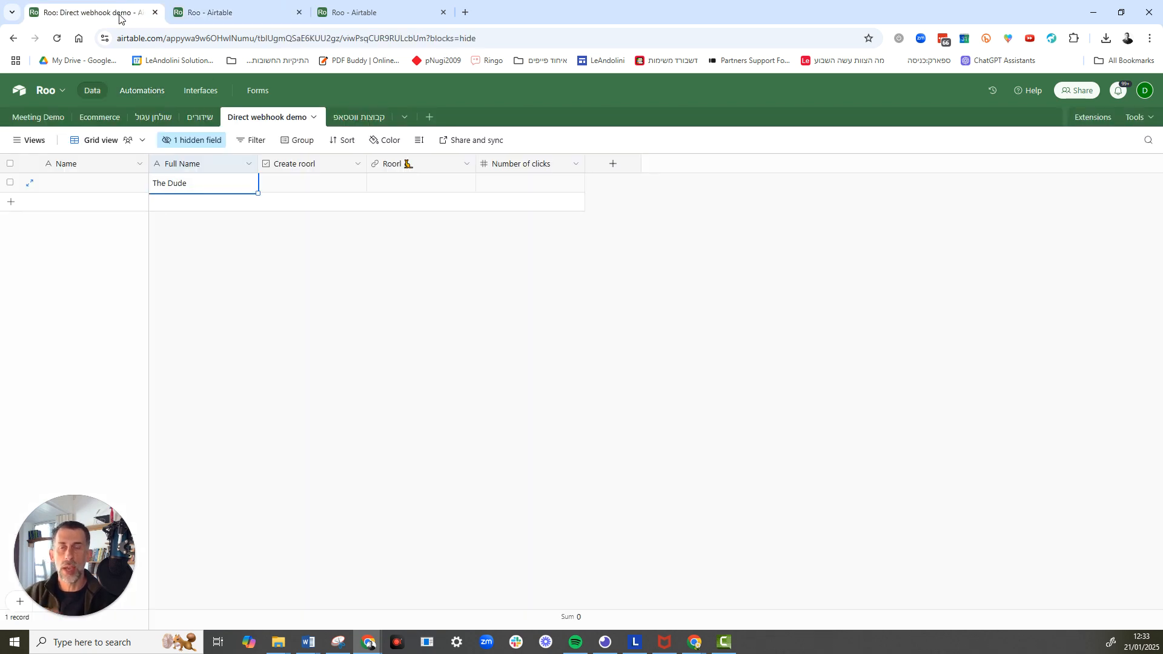
pyautogui.click(224, 10)
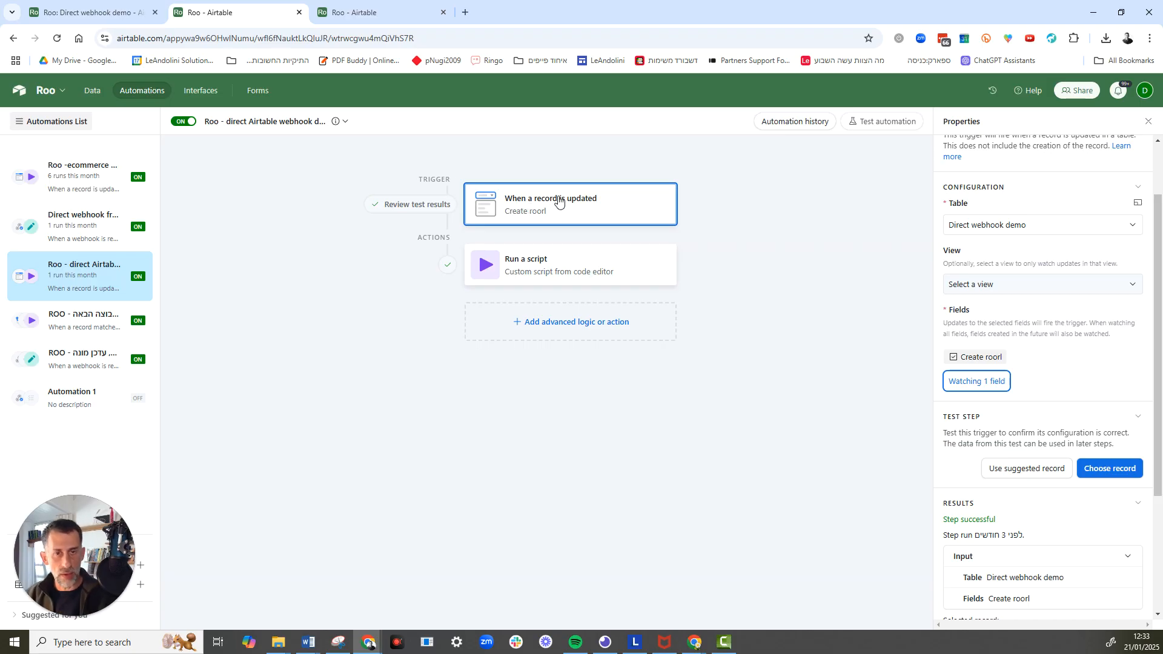
pyautogui.moveTo(565, 225)
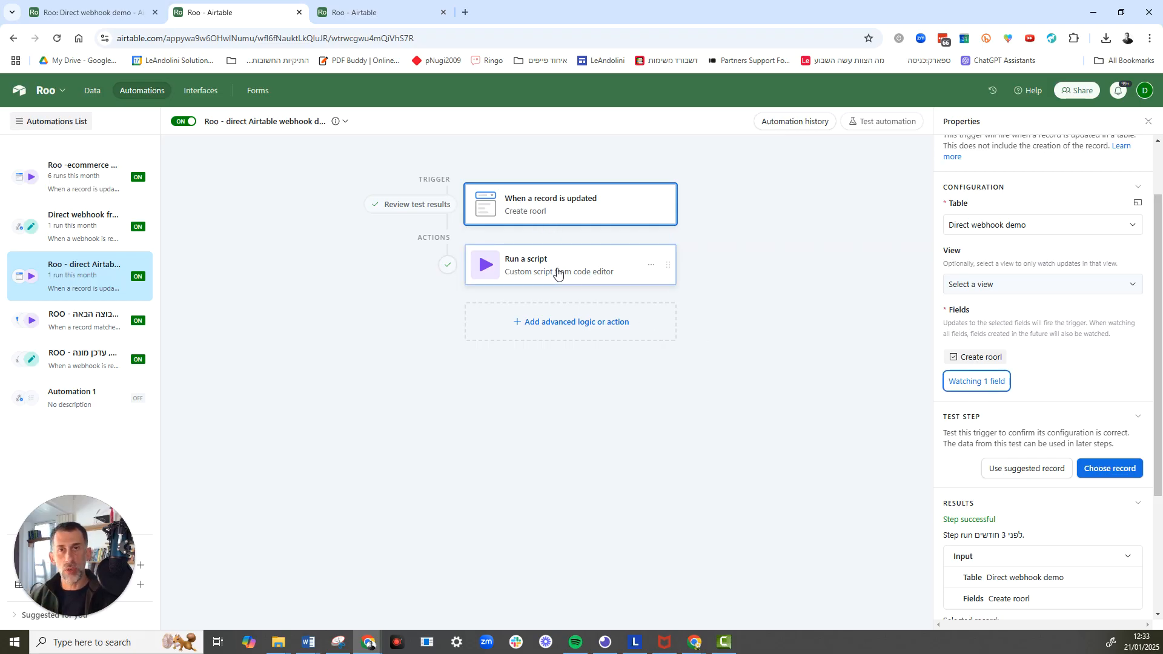
# Run the direct Airtable webhook scenario in Make once, and tick Create roorl for the record in the Airtable table.
pyautogui.click(1125, 13)
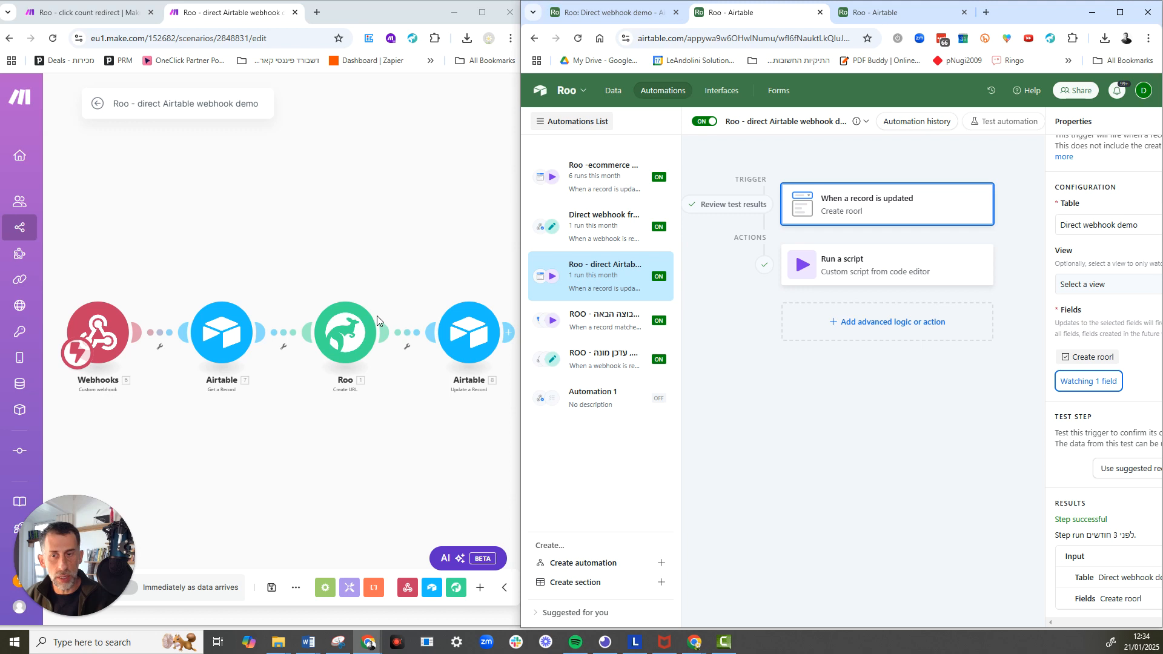
pyautogui.moveTo(87, 558); pyautogui.dragTo(242, 557)
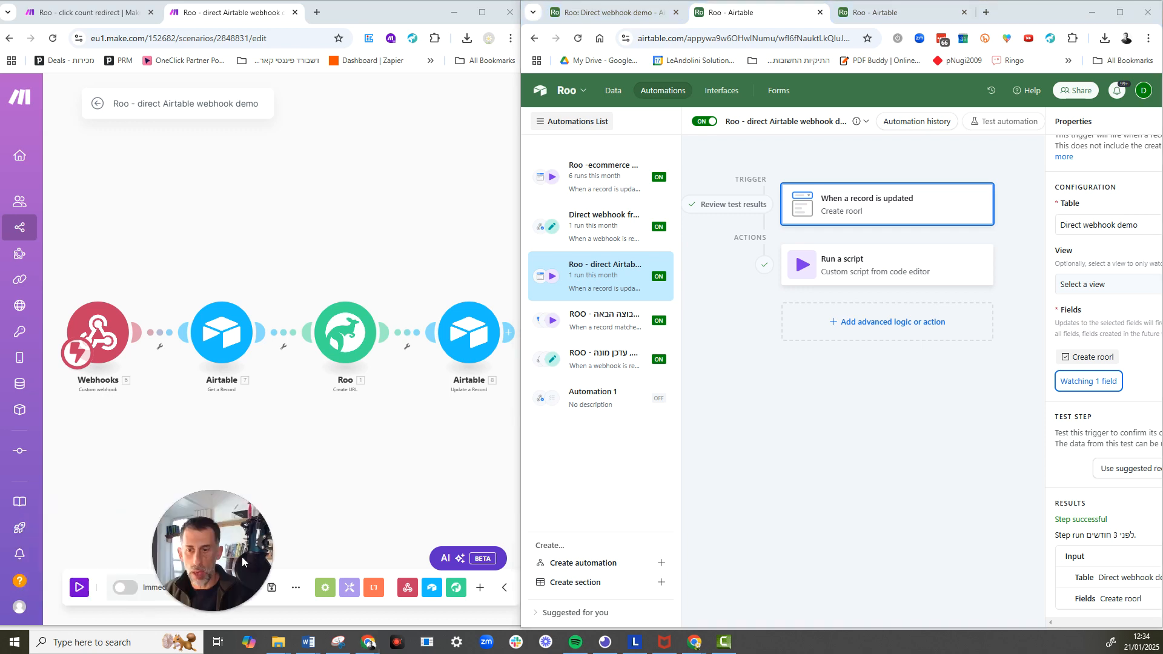
pyautogui.click(89, 589)
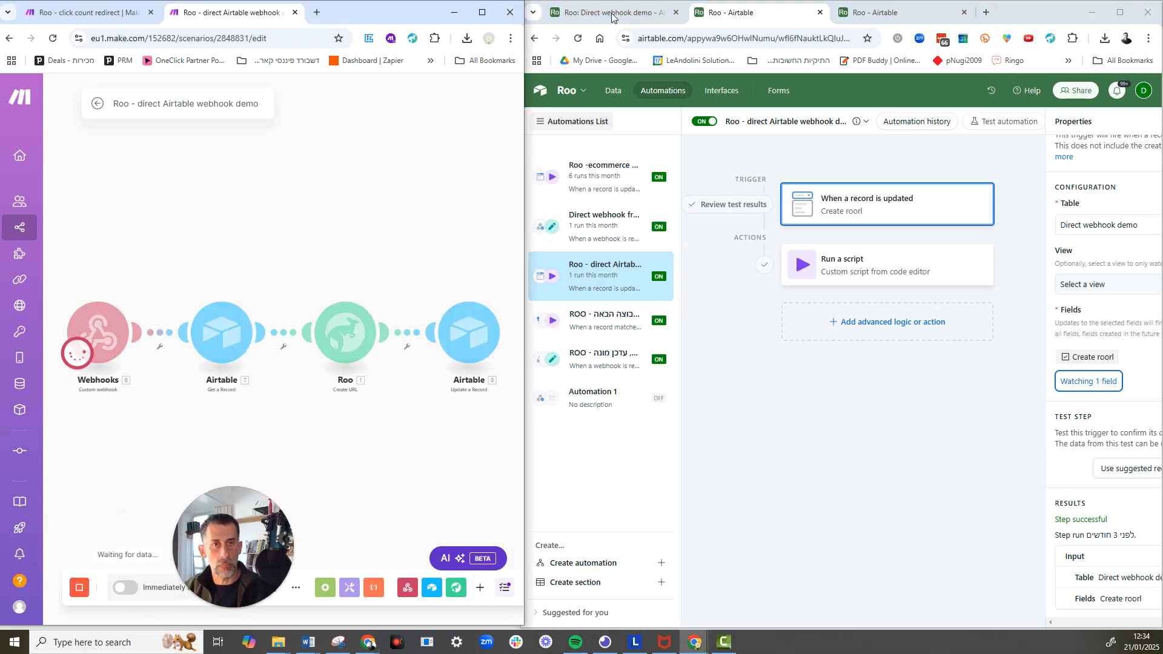
pyautogui.click(612, 13)
pyautogui.click(834, 183)
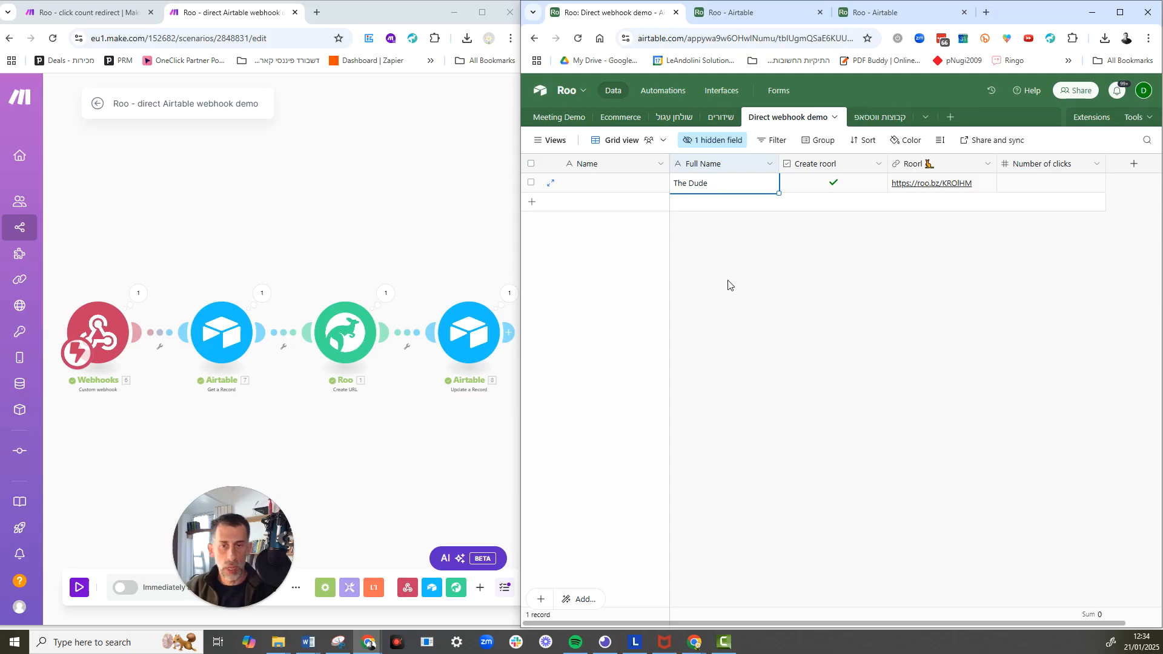
# Open the direct webhook automation from Roo and select the example webhook URL of its When webhook received trigger.
pyautogui.click(877, 18)
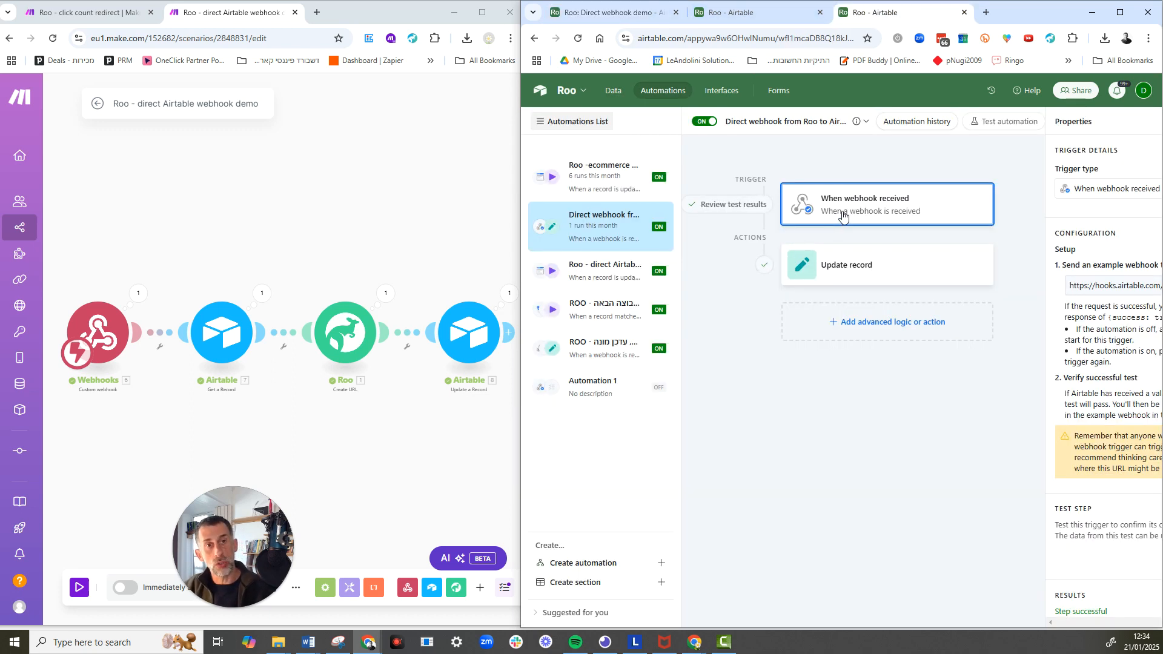
pyautogui.click(1119, 15)
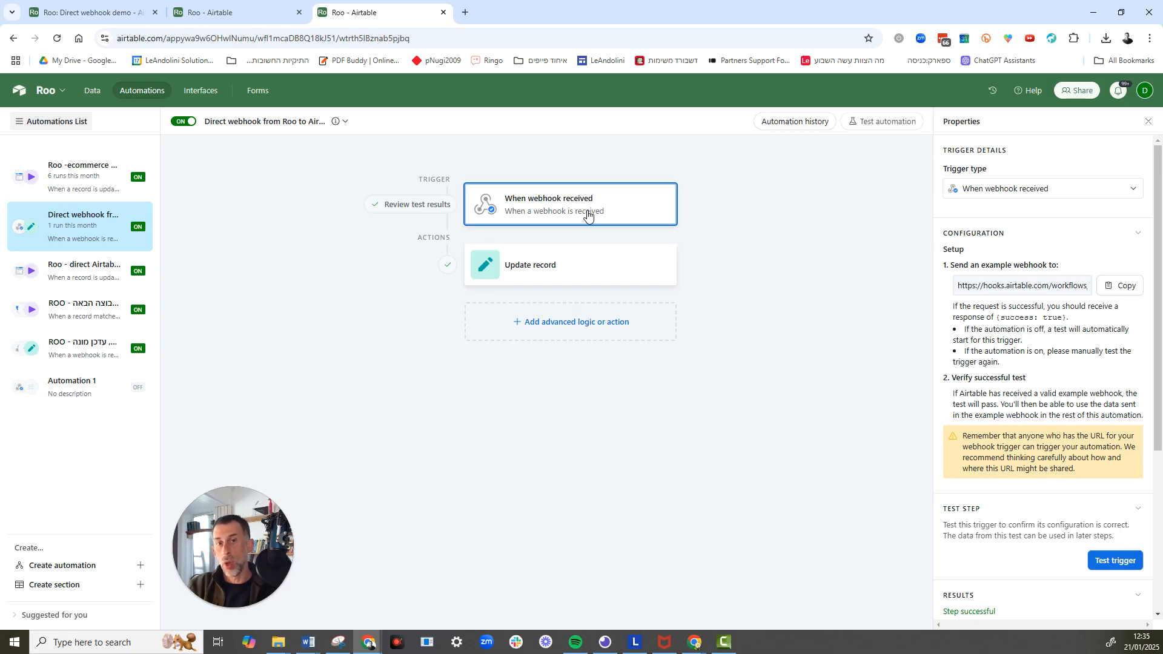
pyautogui.click(1006, 282)
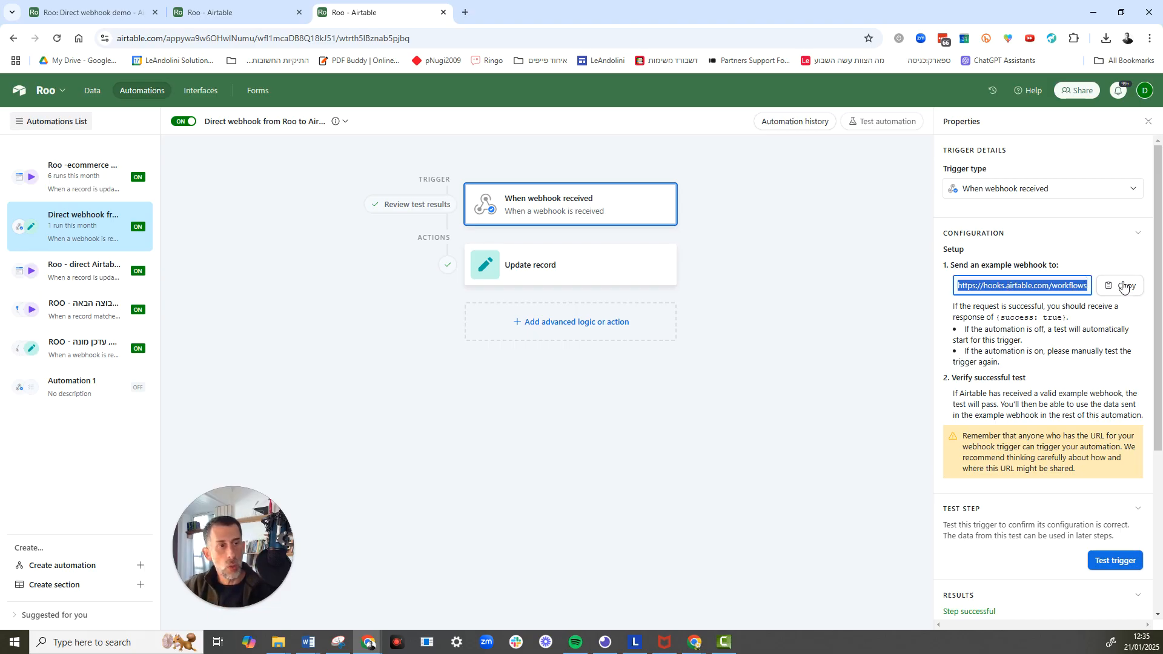
pyautogui.click(1130, 9)
# Review the Roo Create URL module's endpoint, method, metadata and request content in Make, and close it without saving.
pyautogui.click(370, 332)
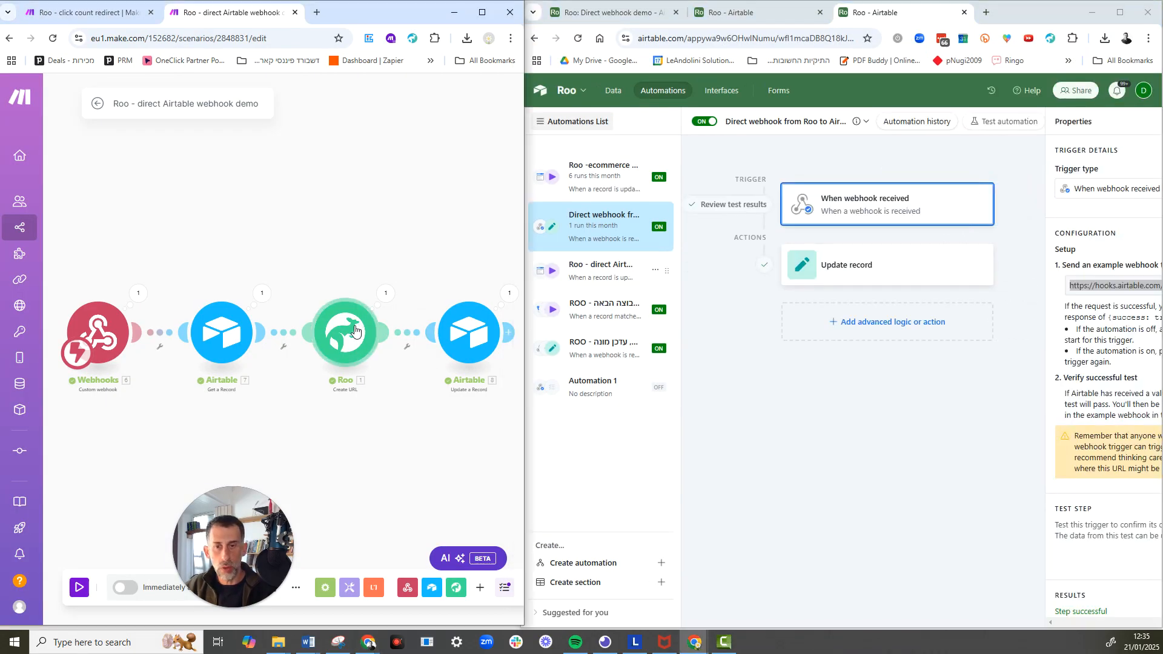
pyautogui.moveTo(206, 564); pyautogui.dragTo(1004, 555)
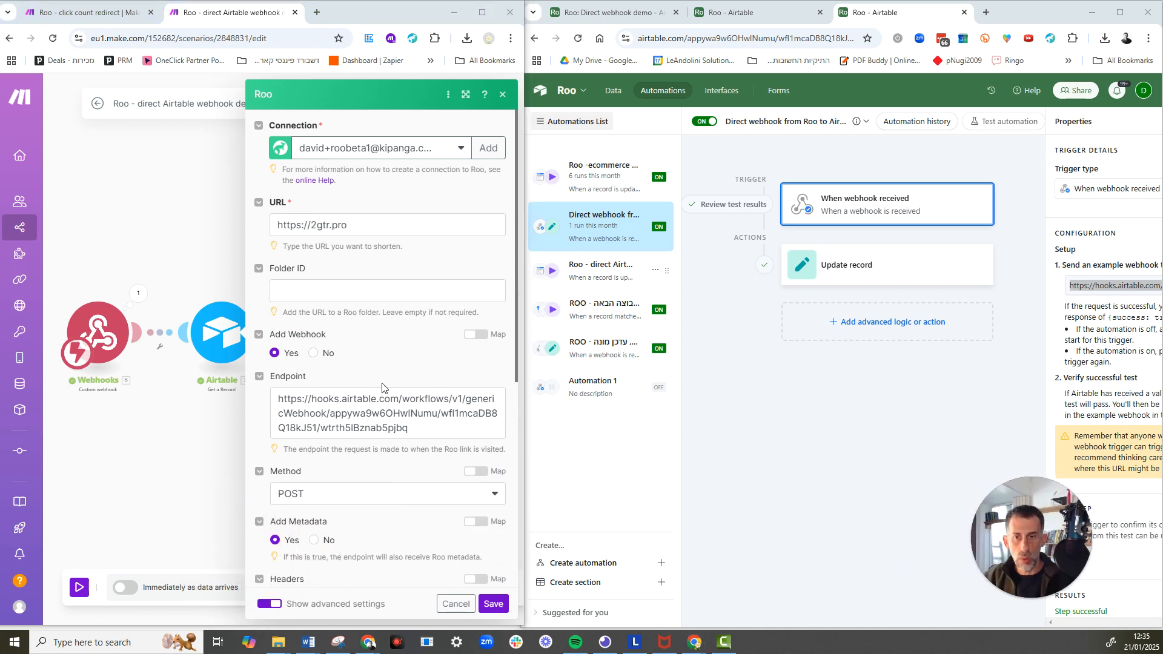
pyautogui.scroll(-1, 389, 388)
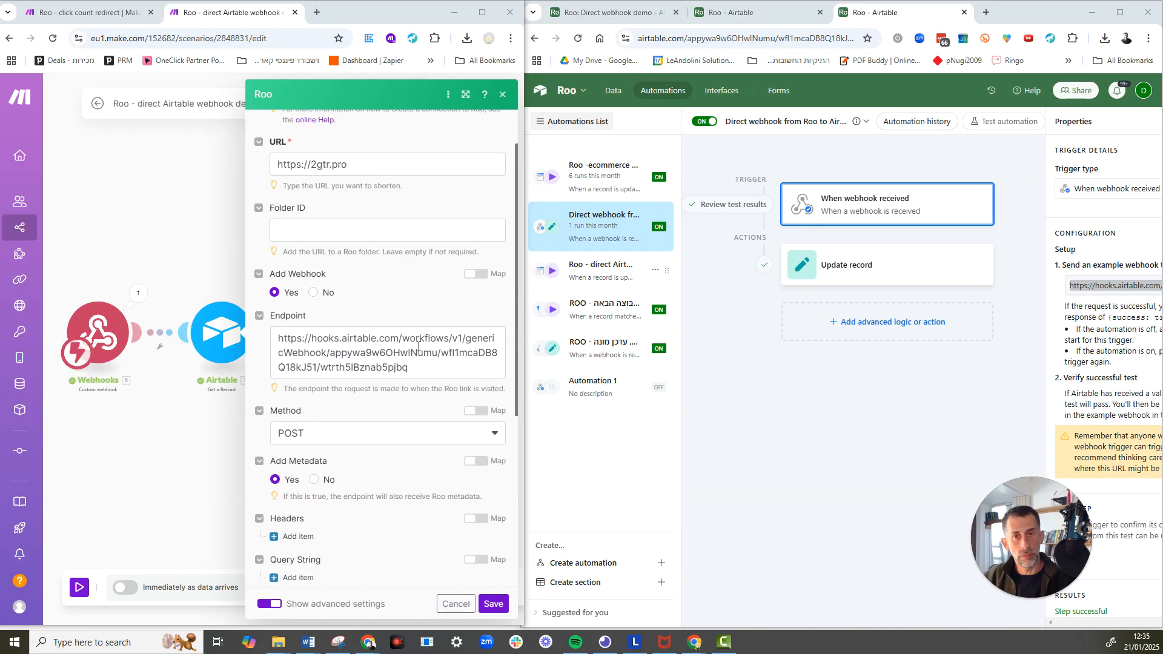
pyautogui.scroll(-2, 417, 350)
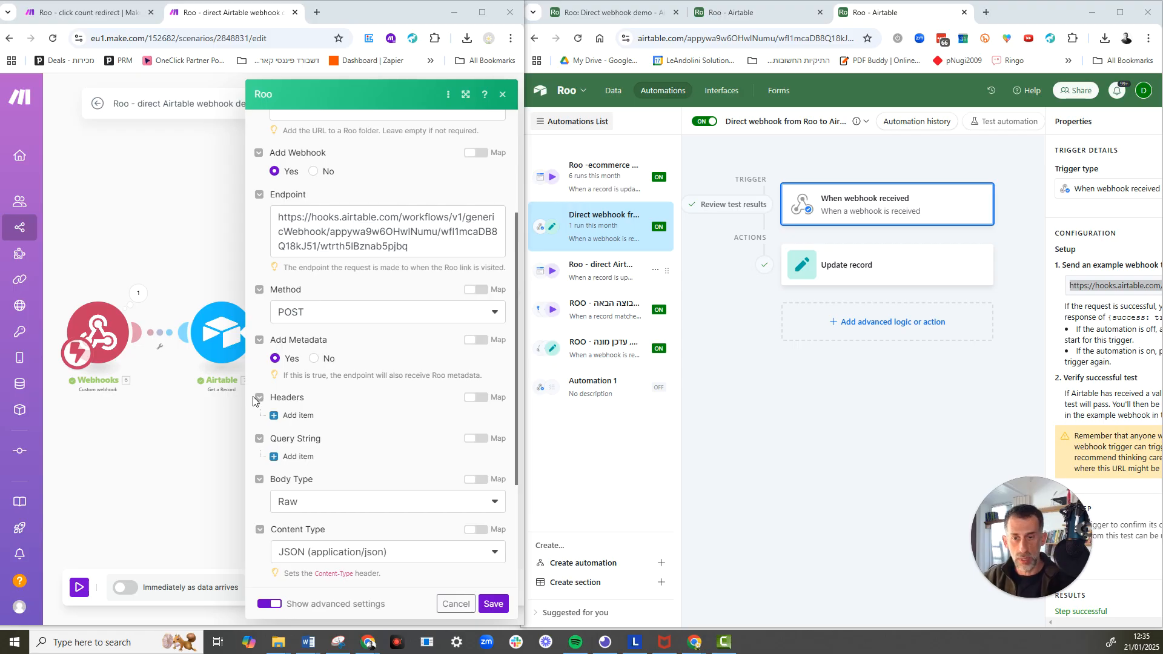
pyautogui.scroll(-1, 268, 454)
pyautogui.scroll(-2, 270, 466)
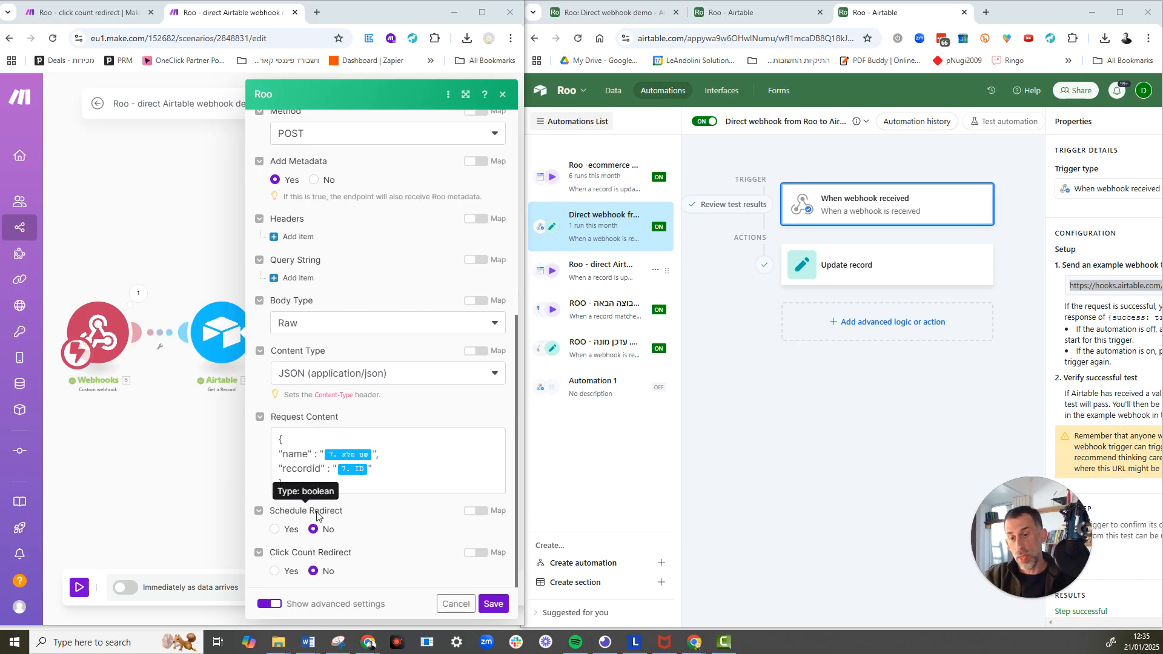
pyautogui.scroll(4, 286, 371)
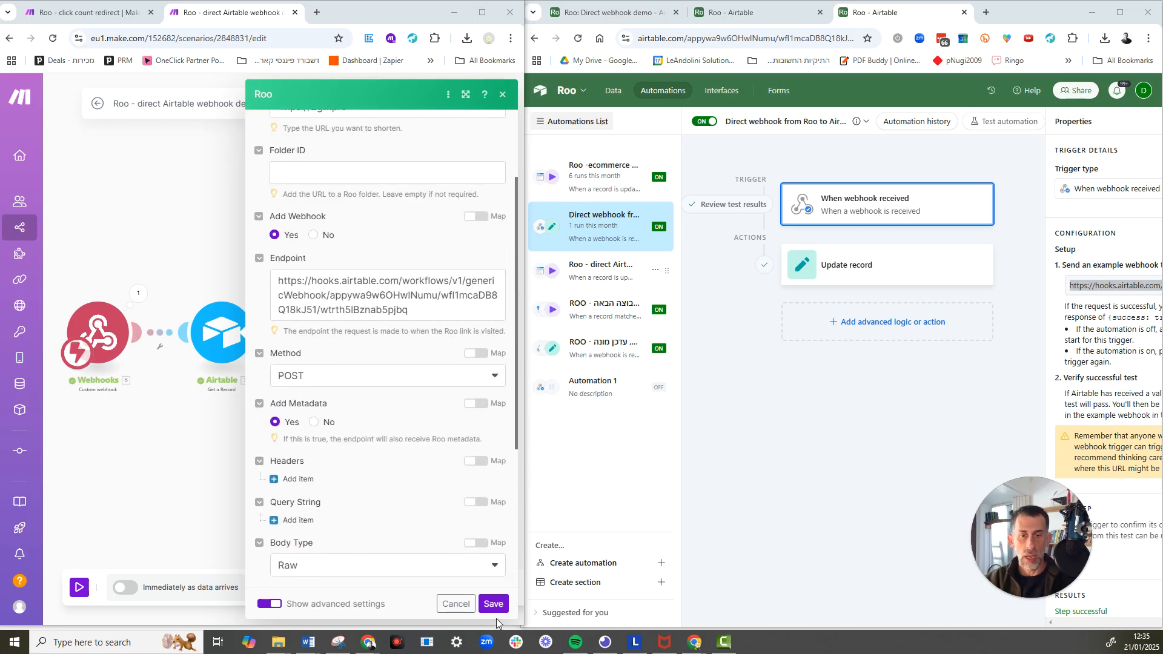
pyautogui.click(463, 604)
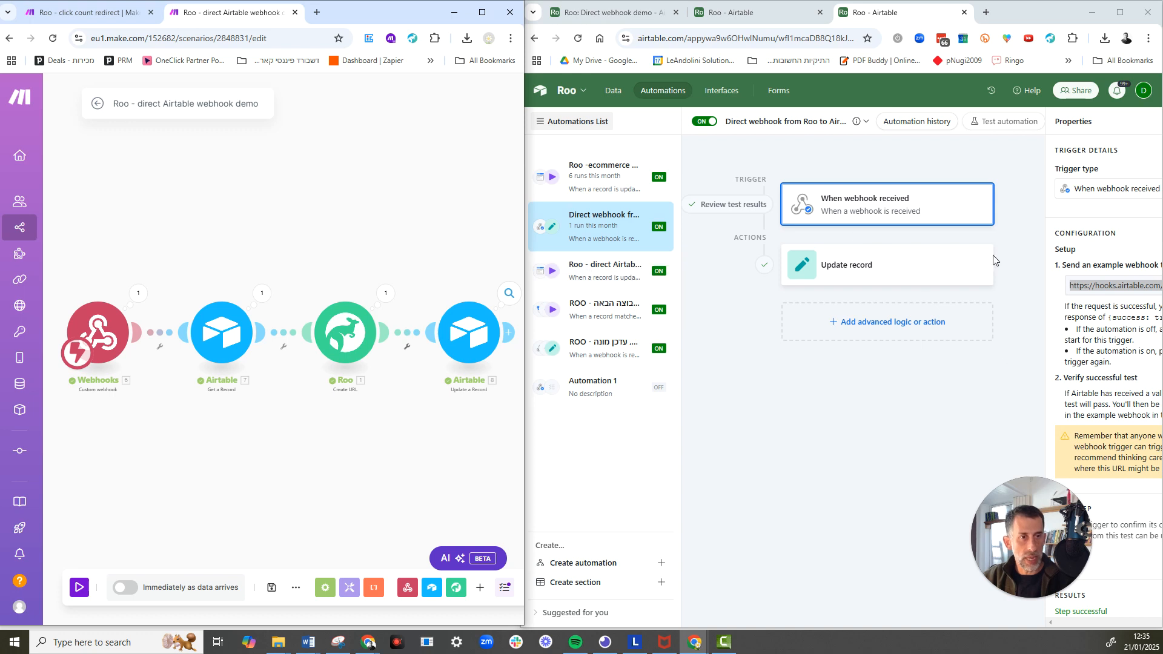
# Return to Airtable and examine the metadata in the webhook trigger's test results.
pyautogui.click(1122, 13)
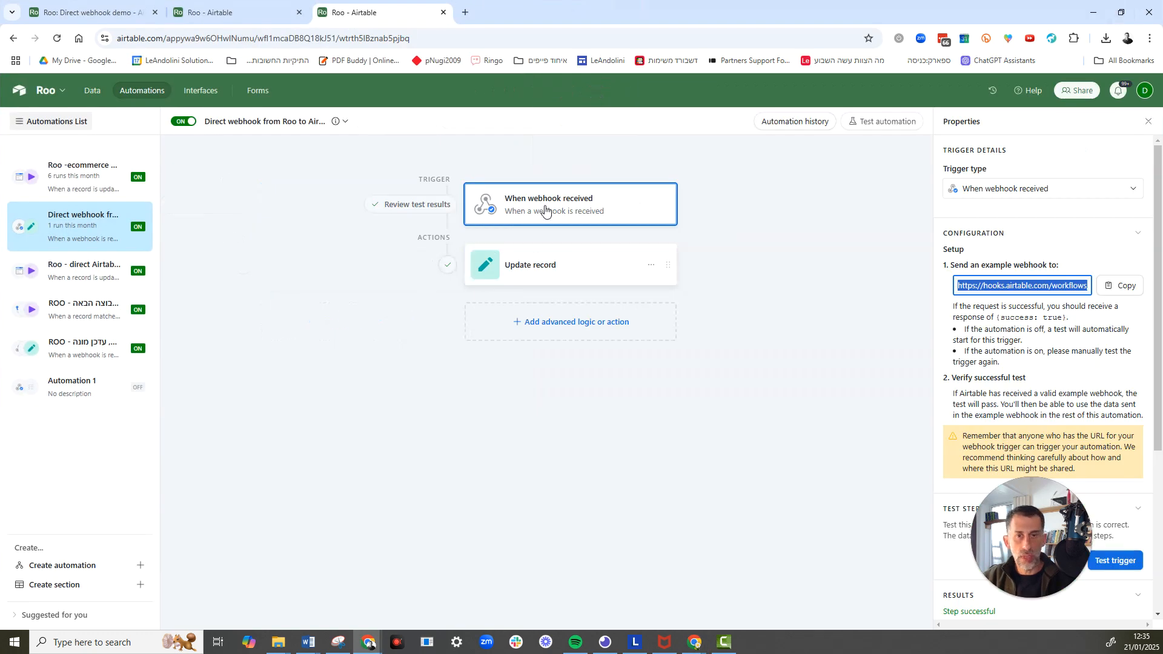
pyautogui.moveTo(1048, 565); pyautogui.dragTo(177, 537)
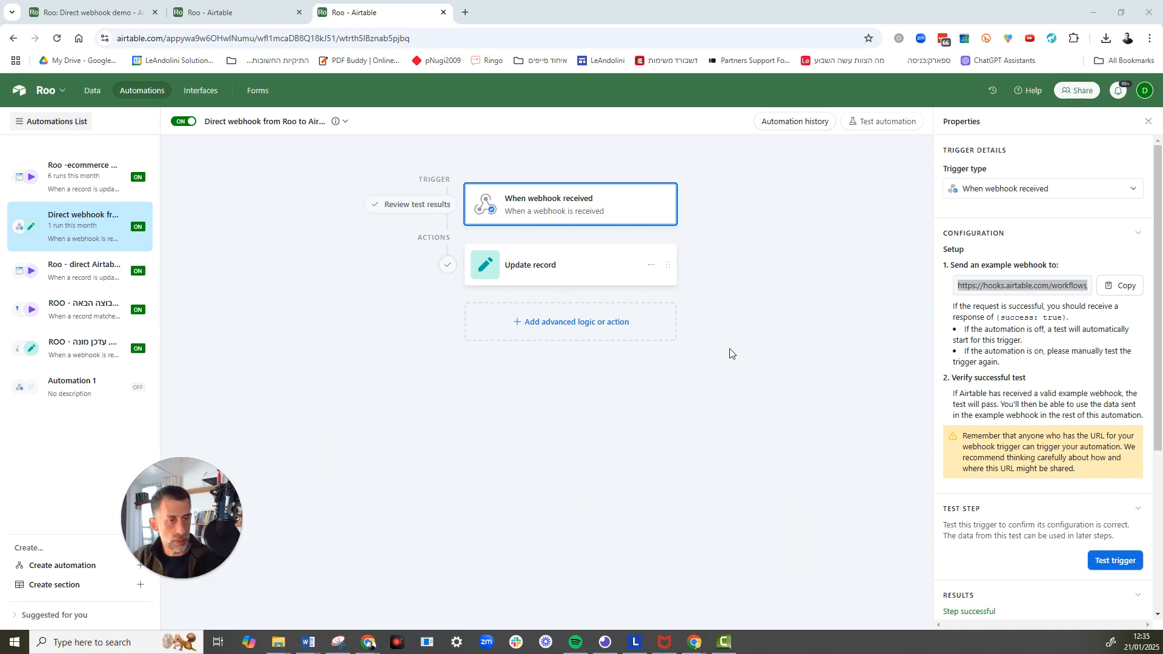
pyautogui.scroll(-4, 1126, 551)
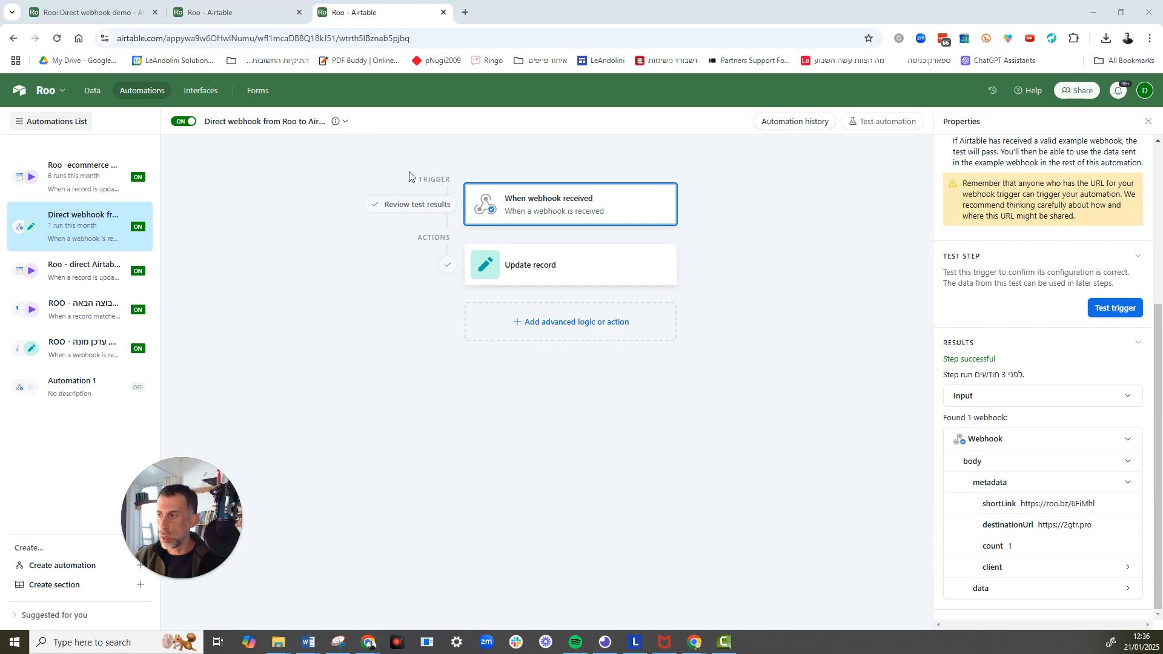
# Check the Add Metadata setting of the Roo Create URL module in Make, and close it without changes.
pyautogui.hotkey('alt', 'Tab')
pyautogui.click(344, 337)
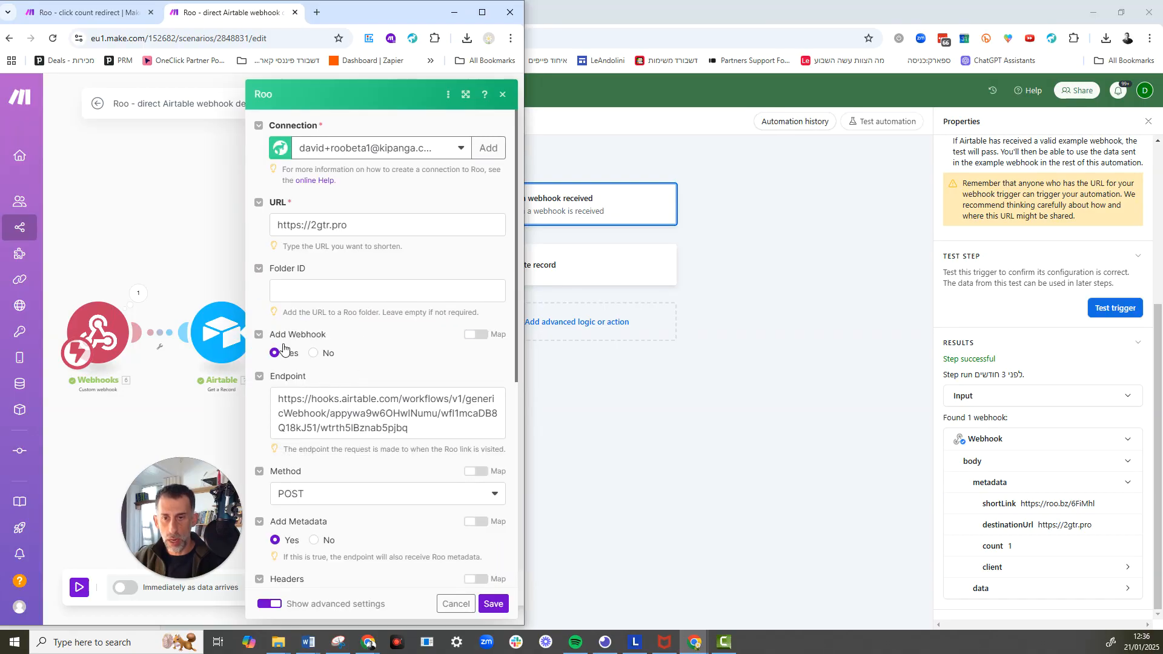
pyautogui.scroll(-1, 272, 479)
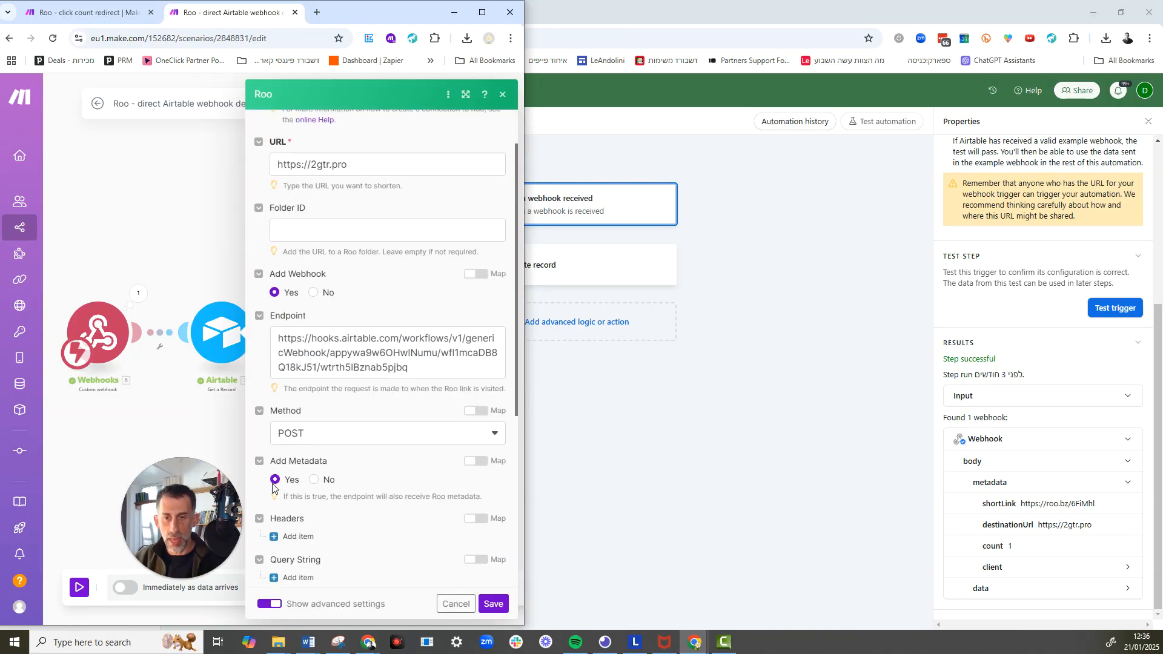
pyautogui.click(441, 607)
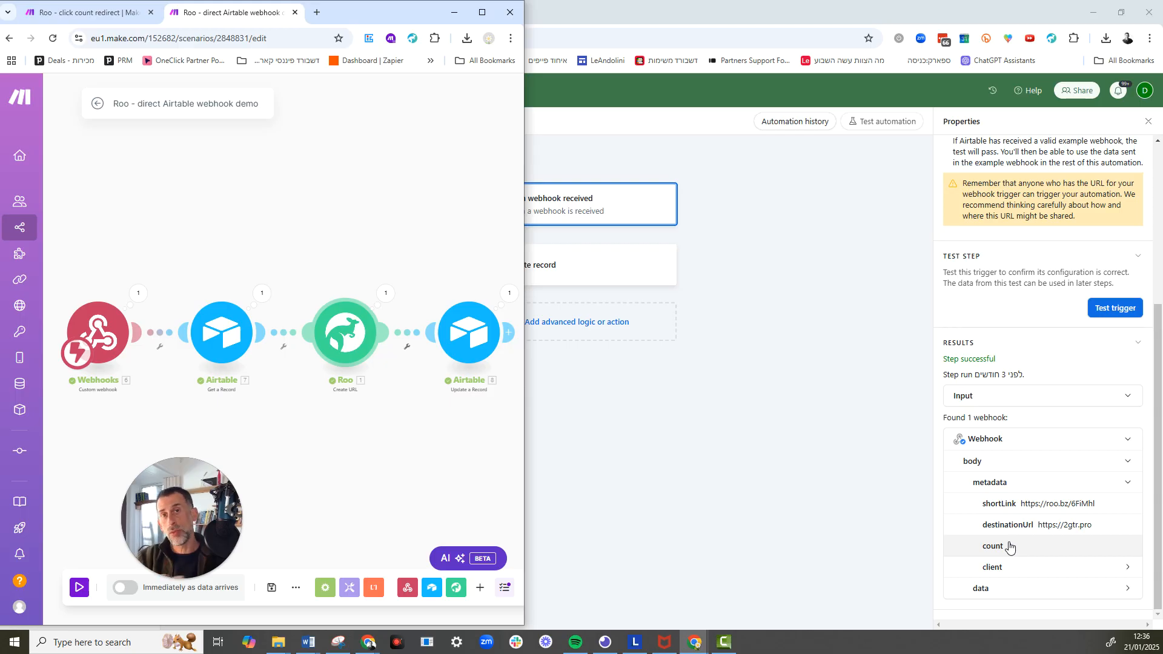
# Expand the webhook's data payload in Airtable, and inspect the record ID and Number of clicks mappings in the Update record action.
pyautogui.click(984, 589)
pyautogui.scroll(-1, 1016, 536)
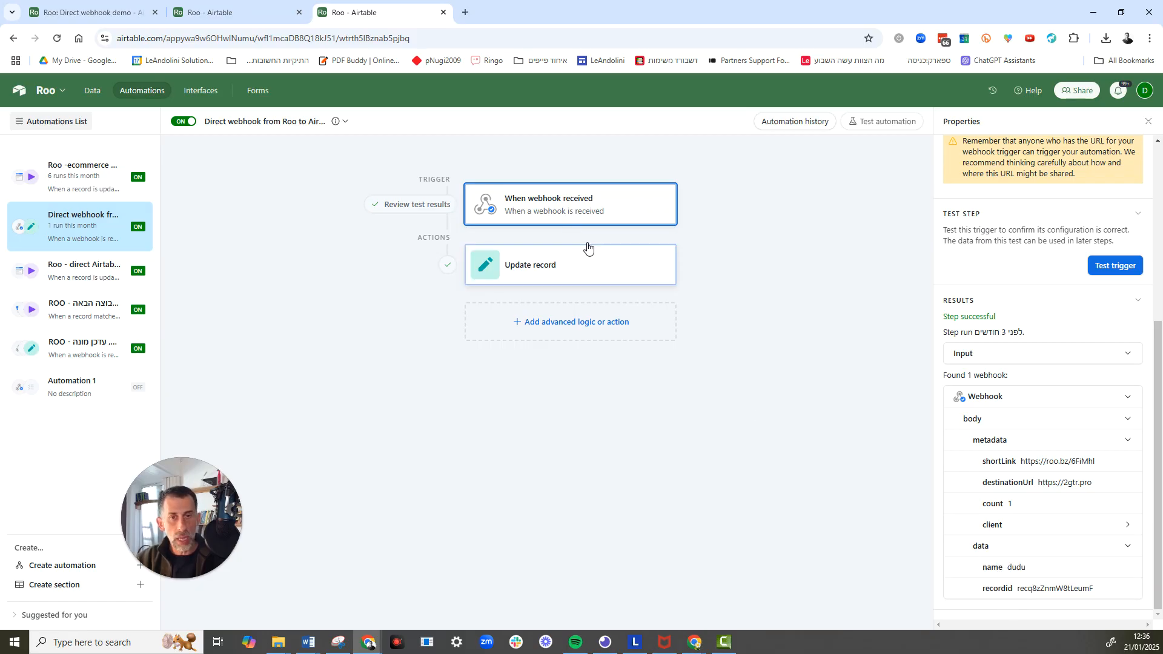
pyautogui.click(565, 274)
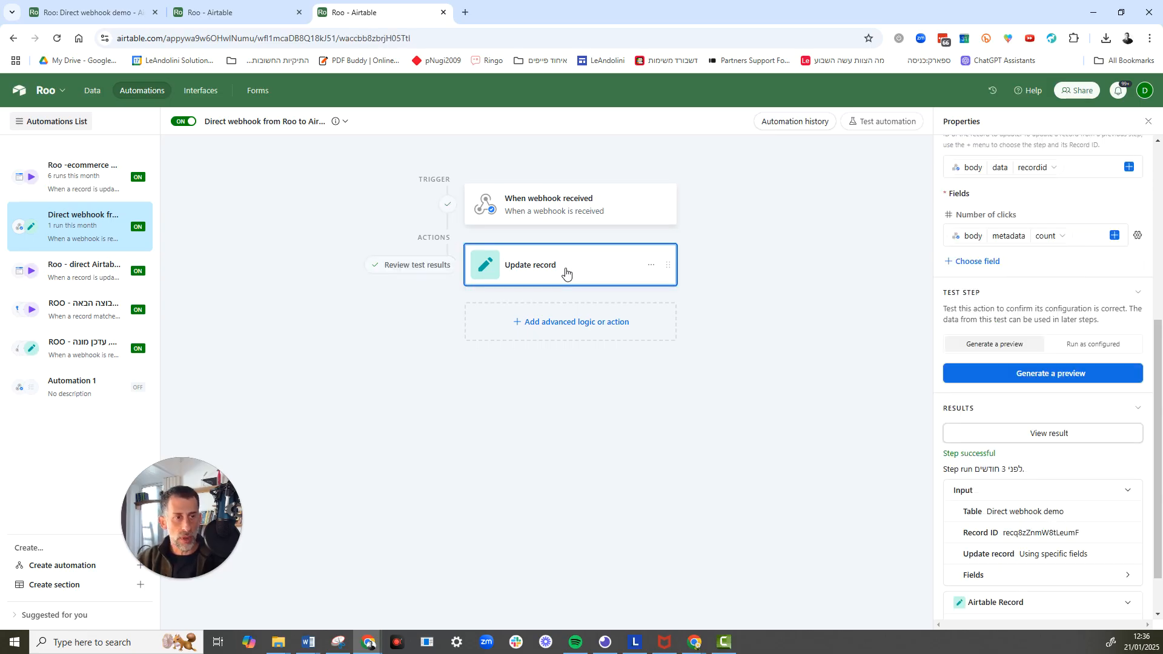
pyautogui.scroll(3, 1001, 288)
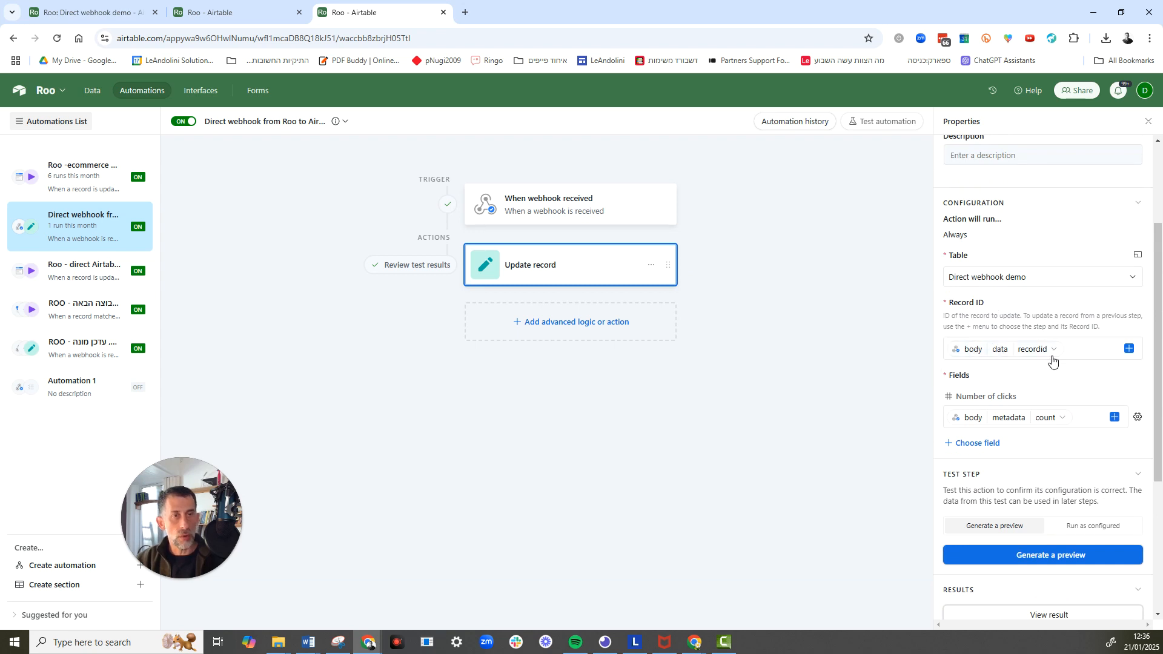
pyautogui.moveTo(1048, 358)
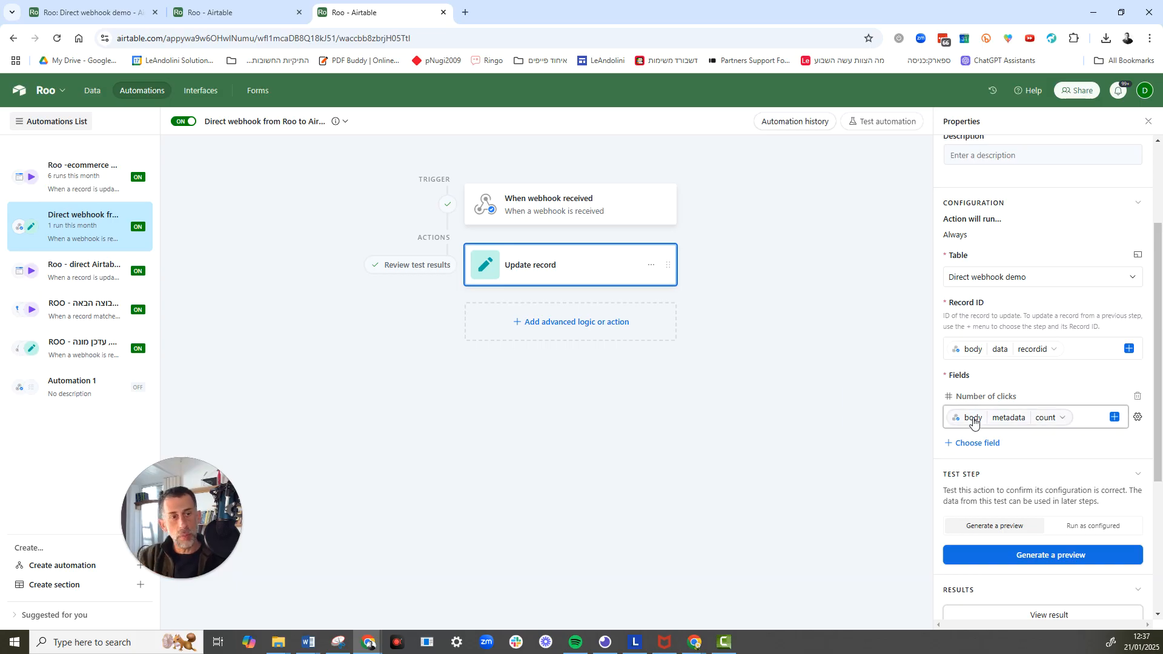
pyautogui.moveTo(974, 418)
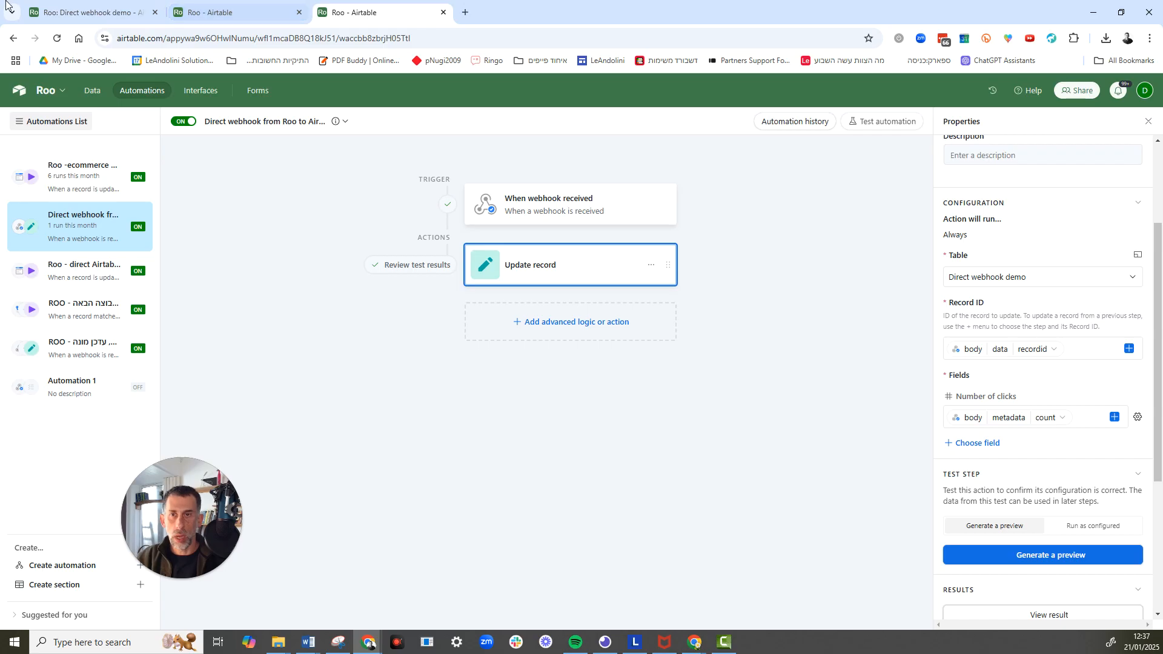
# Copy the generated roorl link from the record and open it in a new tab of the browser window containing Make.
pyautogui.click(67, 4)
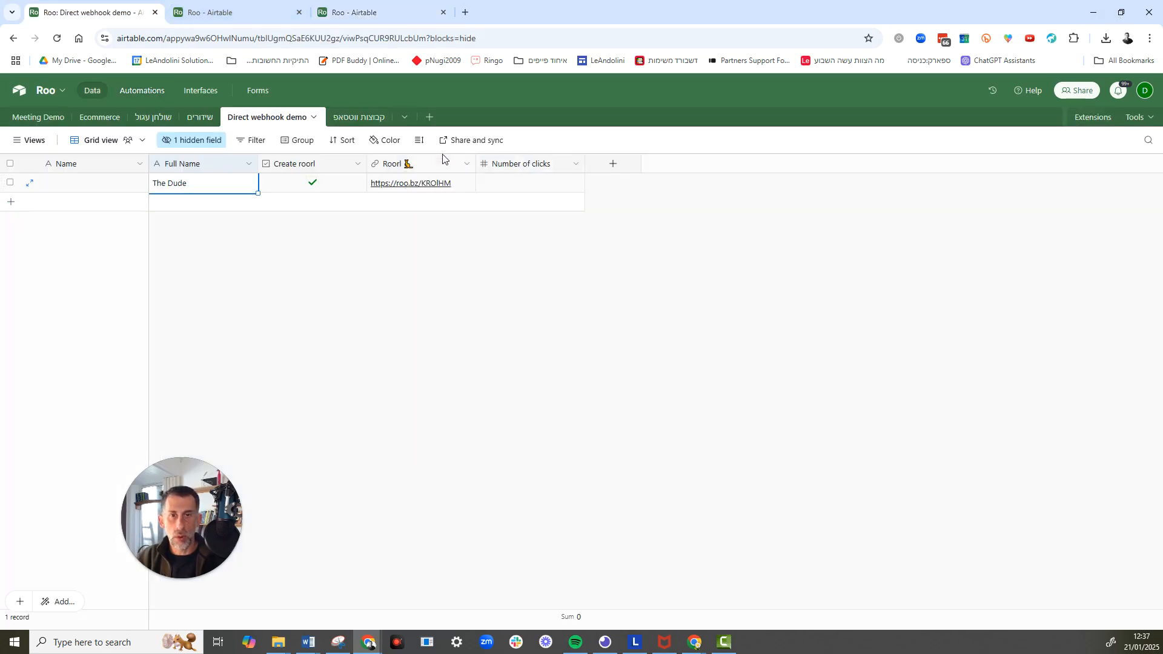
pyautogui.click(407, 185)
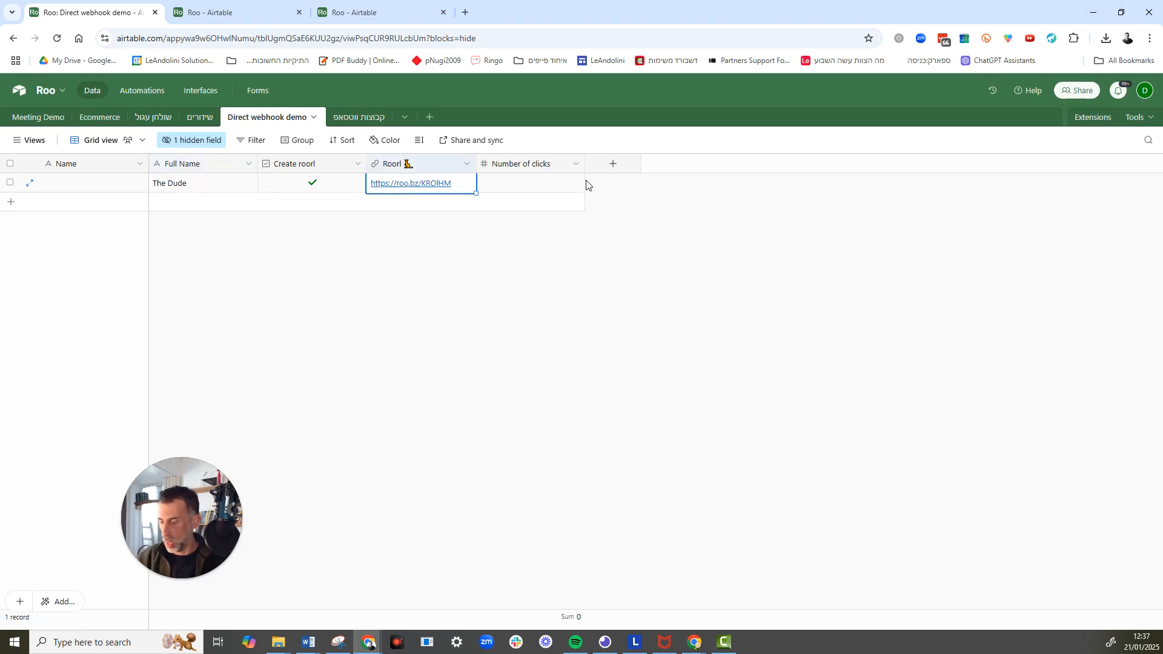
pyautogui.hotkey('ctrl', 'c')
pyautogui.click(1125, 7)
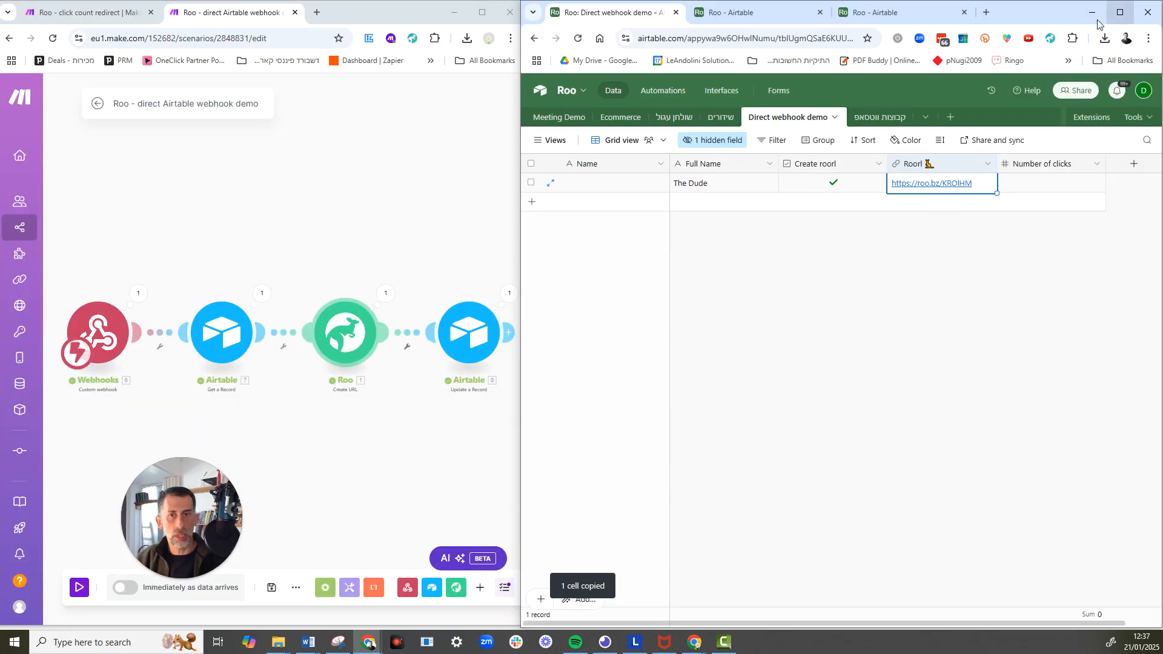
pyautogui.click(315, 12)
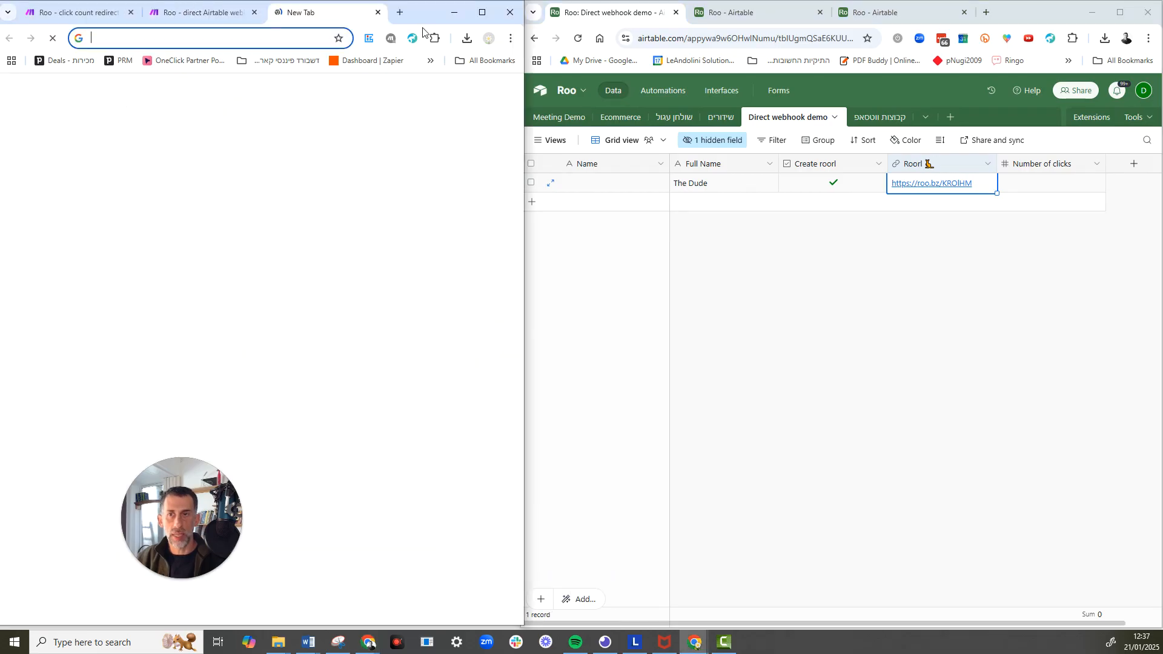
pyautogui.hotkey('ctrl', 'v')
pyautogui.press('Return')
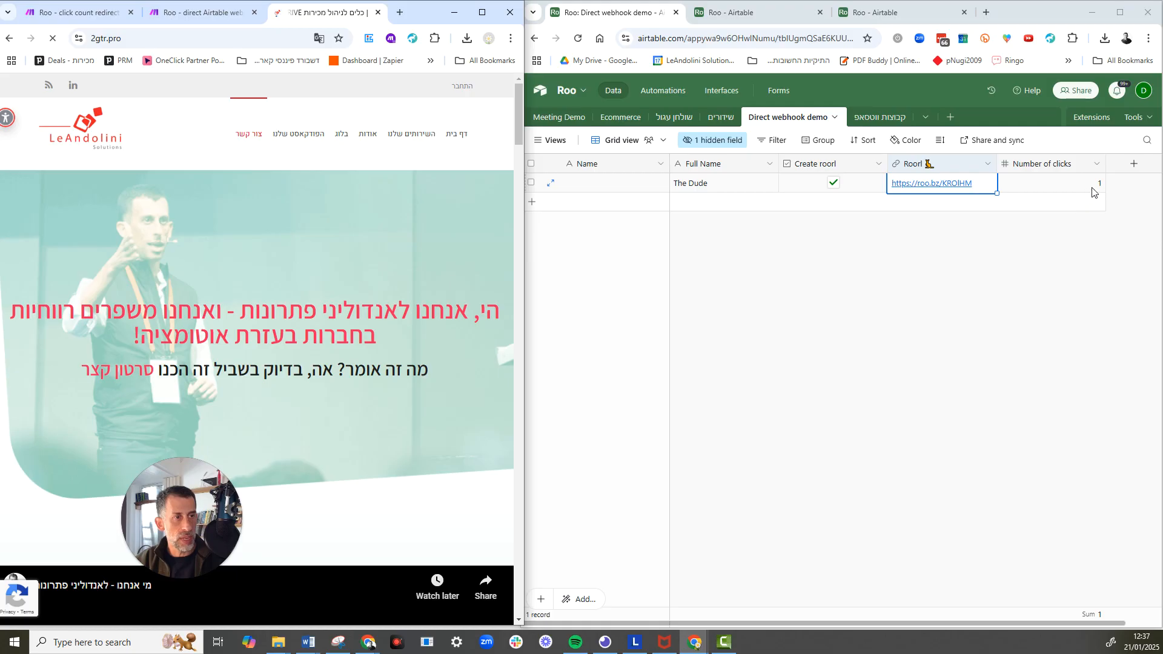
# Visit the copied roorl link a second time in the same tab, and return to the Airtable table to check its click count.
pyautogui.click(168, 37)
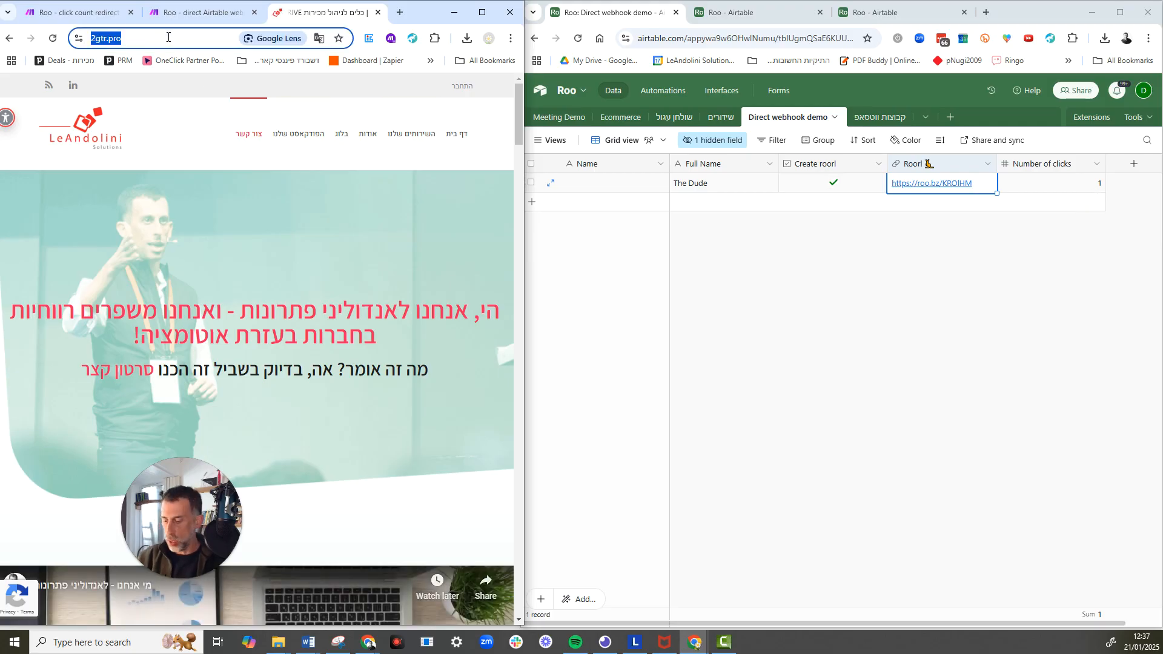
pyautogui.hotkey('ctrl', 'v')
pyautogui.press('Return')
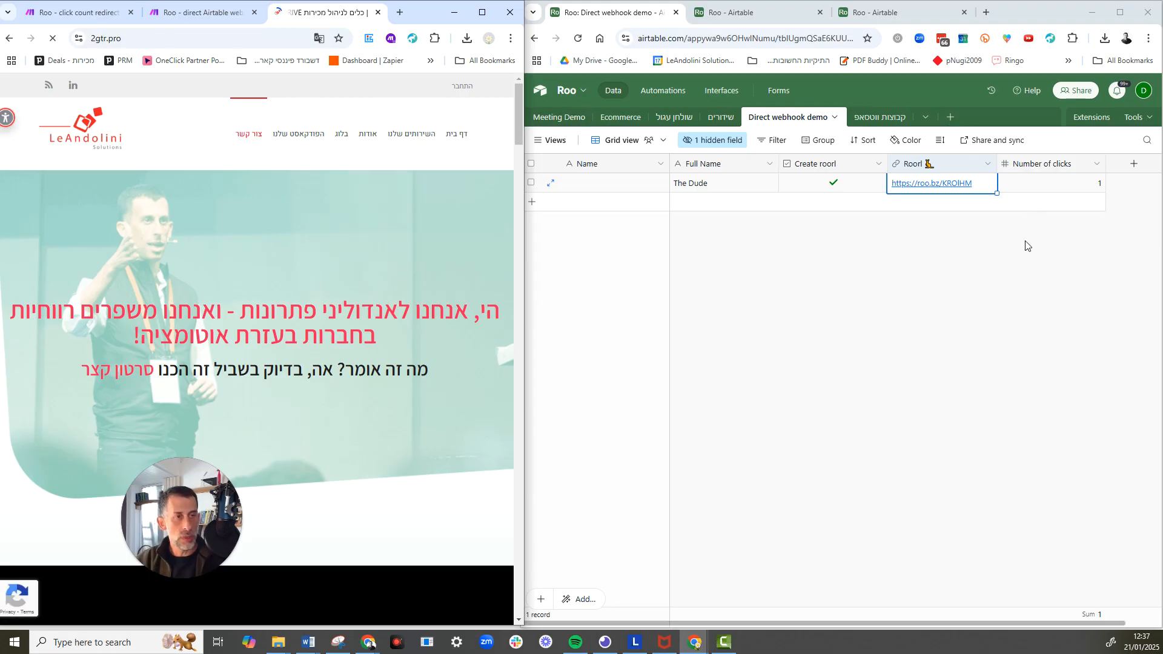
pyautogui.click(994, 259)
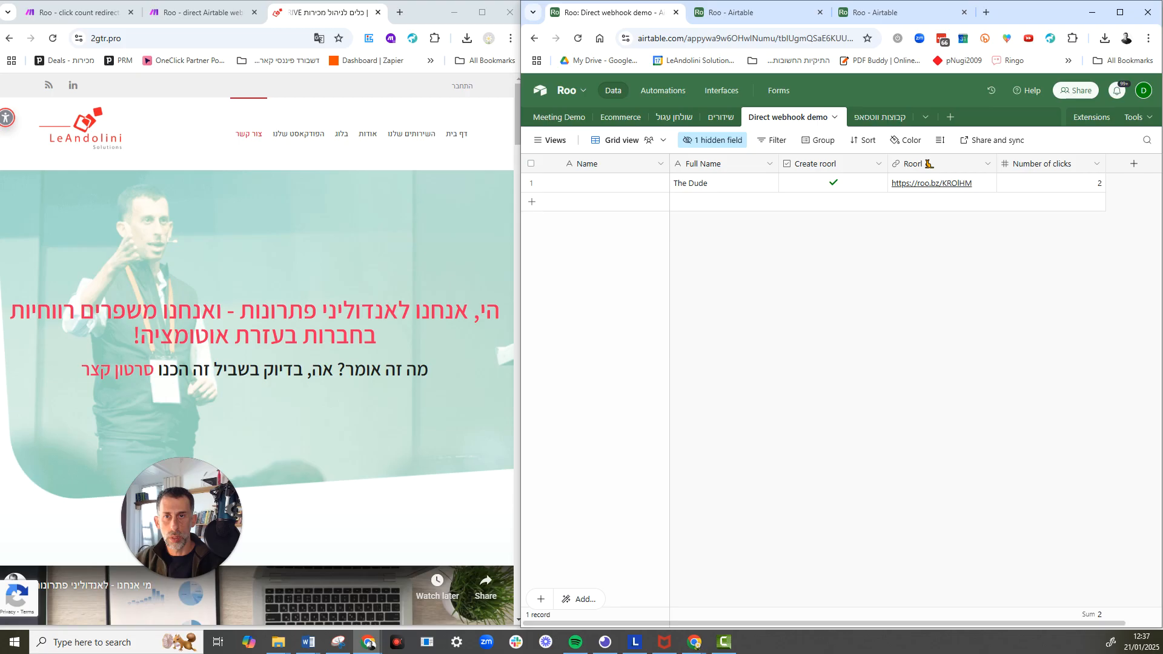
# Load the roorl link a third time in the website's browser tab to register another click.
pyautogui.click(369, 644)
pyautogui.hotkey('ctrl', 'v')
pyautogui.press('Return')
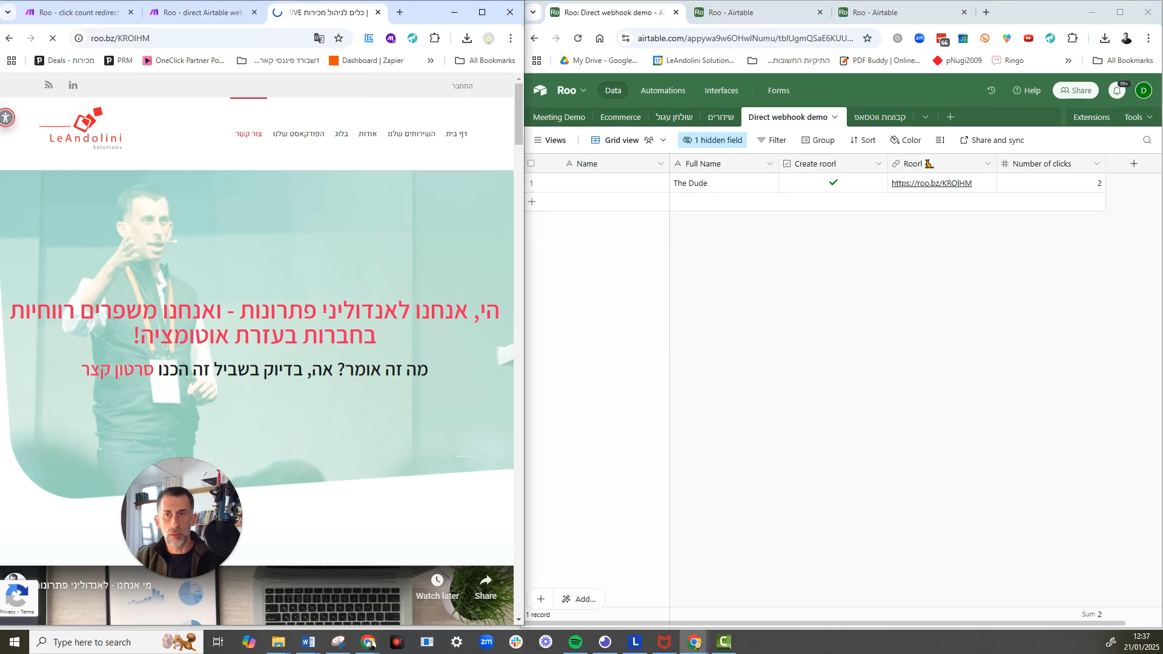